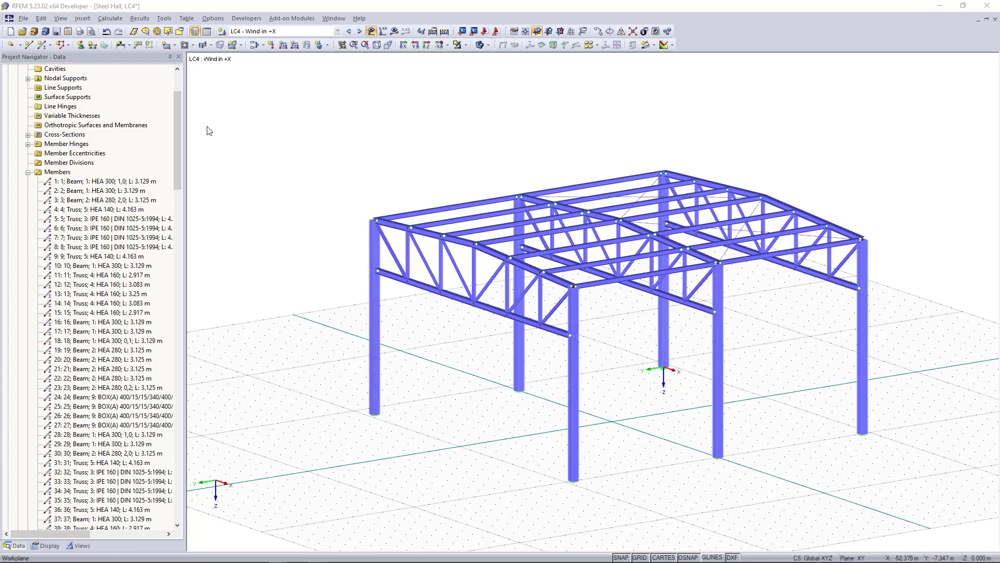
- Open the EN 1991-1-4 wind load generator for vertical walls with roof
left_click(164, 19)
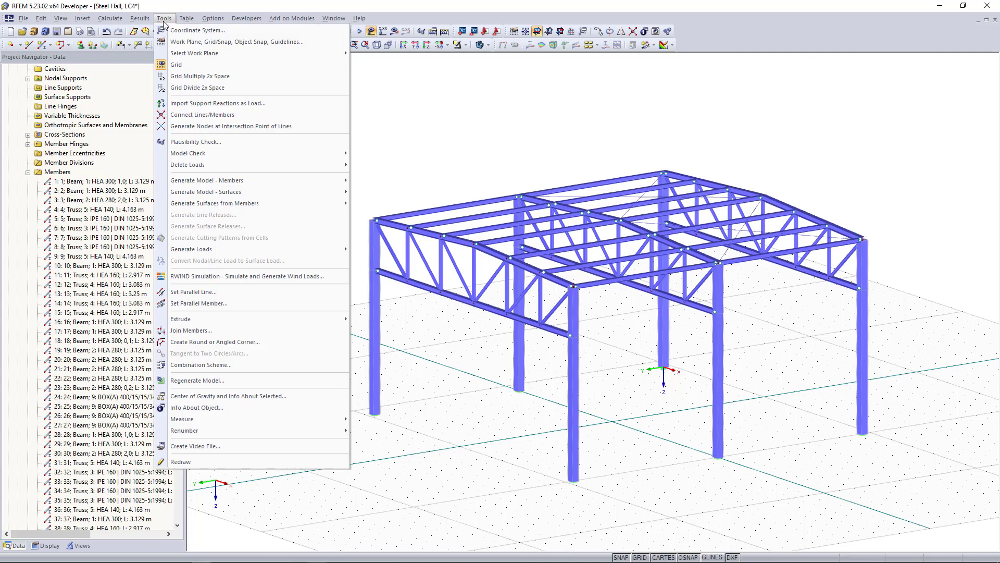
mouse_move(323, 249)
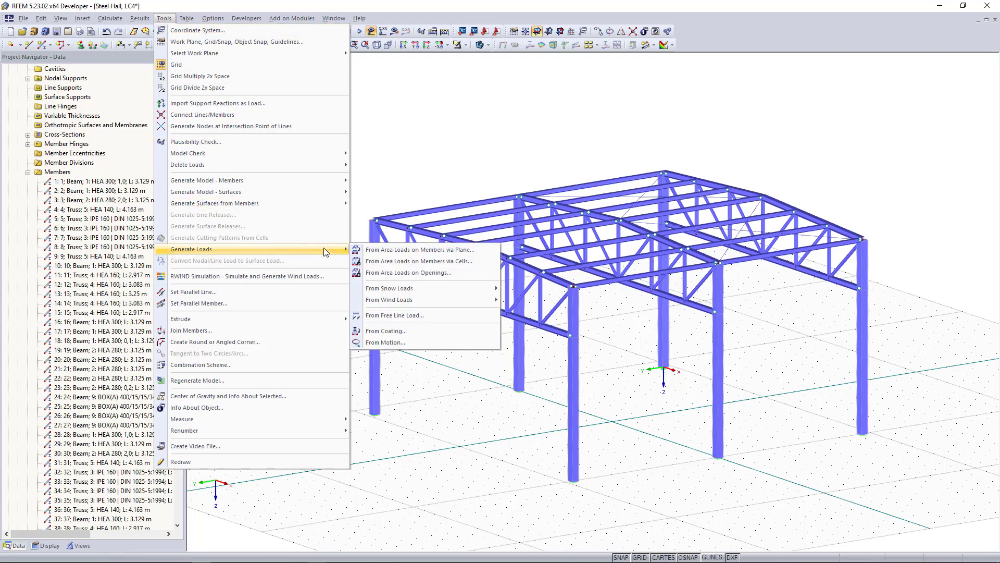
mouse_move(480, 302)
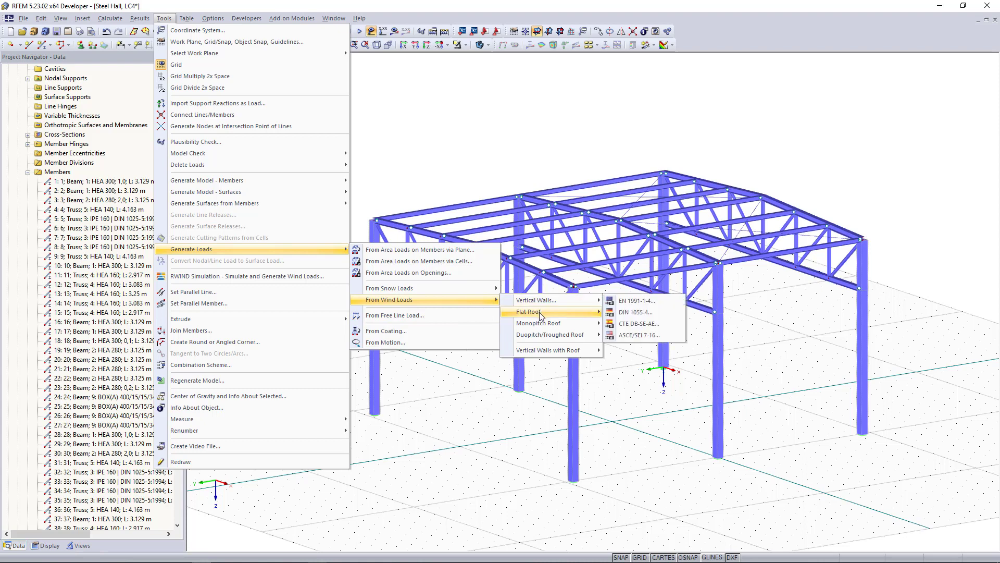
mouse_move(542, 330)
mouse_move(560, 351)
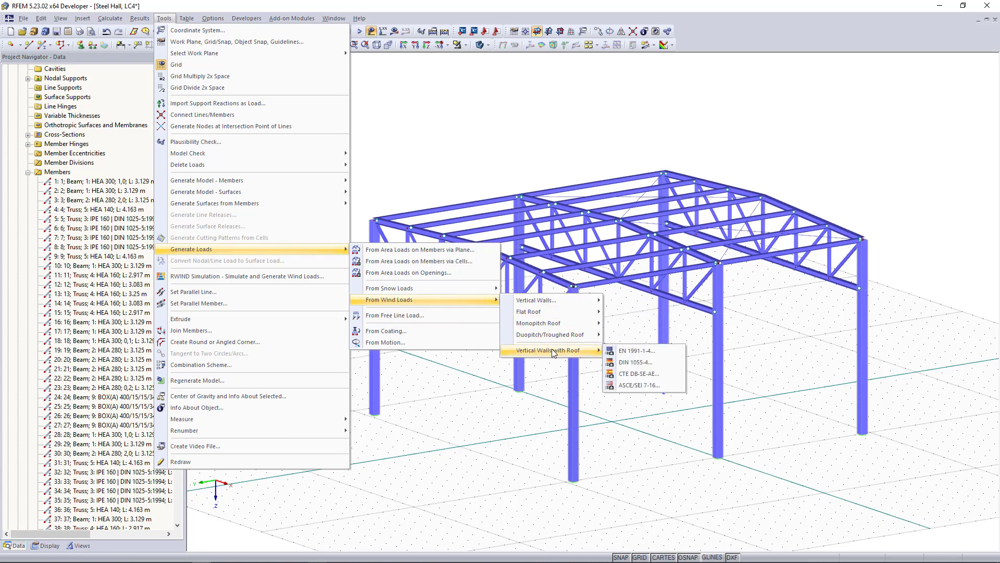
left_click(620, 354)
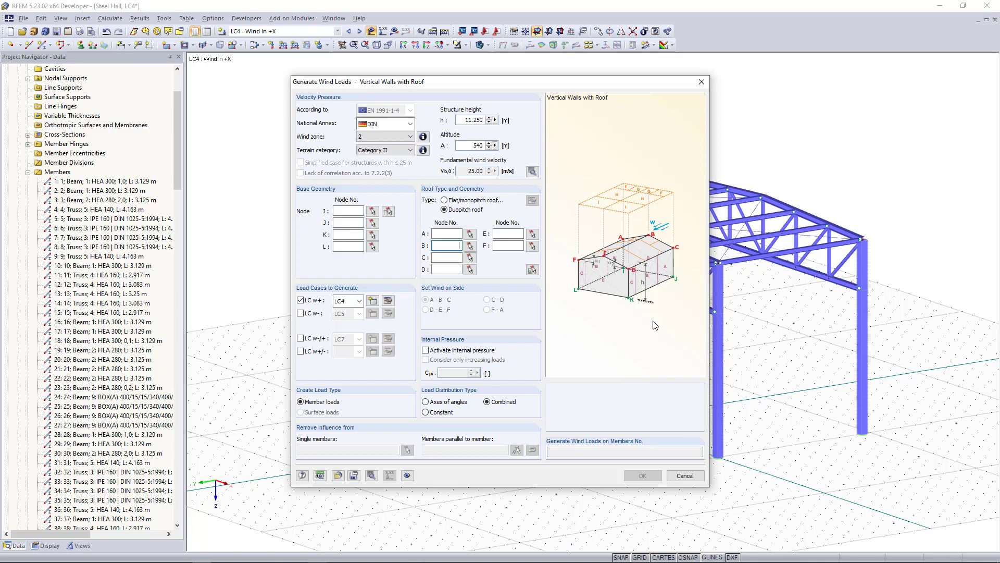
- Review the available national annexes for the wind load and the map of German wind zones
left_click(396, 125)
scroll(411, 162, "up", 1)
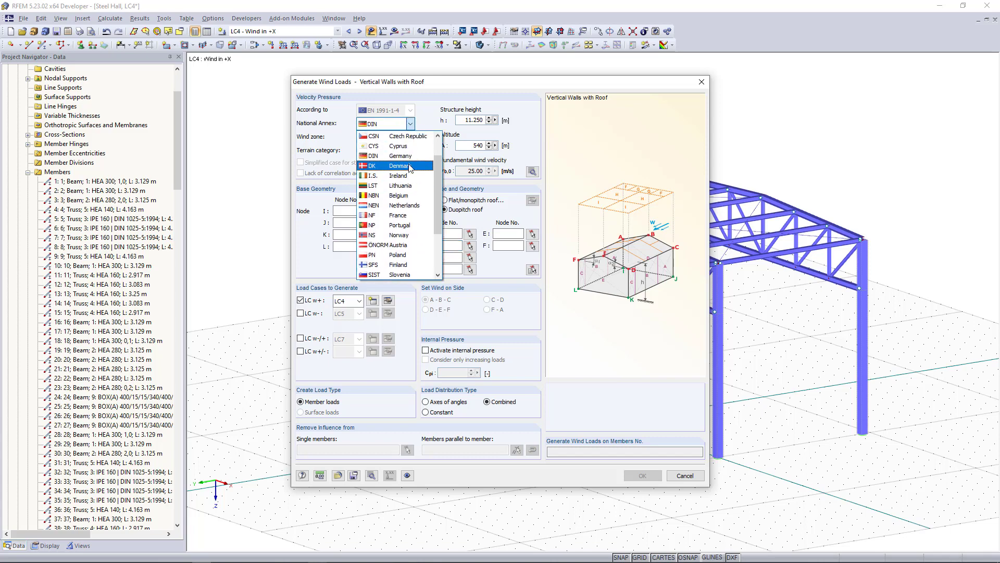
scroll(410, 162, "up", 1)
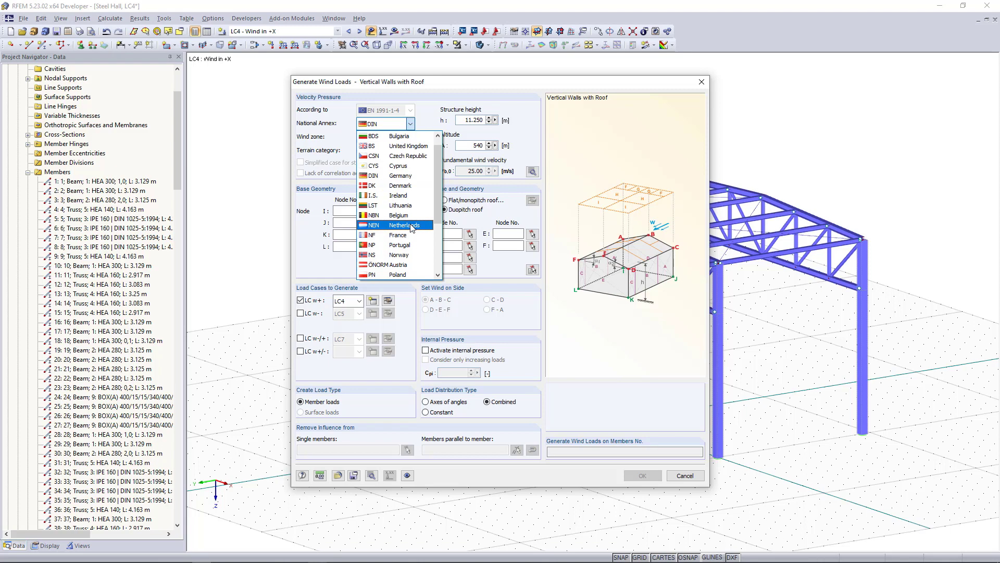
scroll(412, 228, "down", 3)
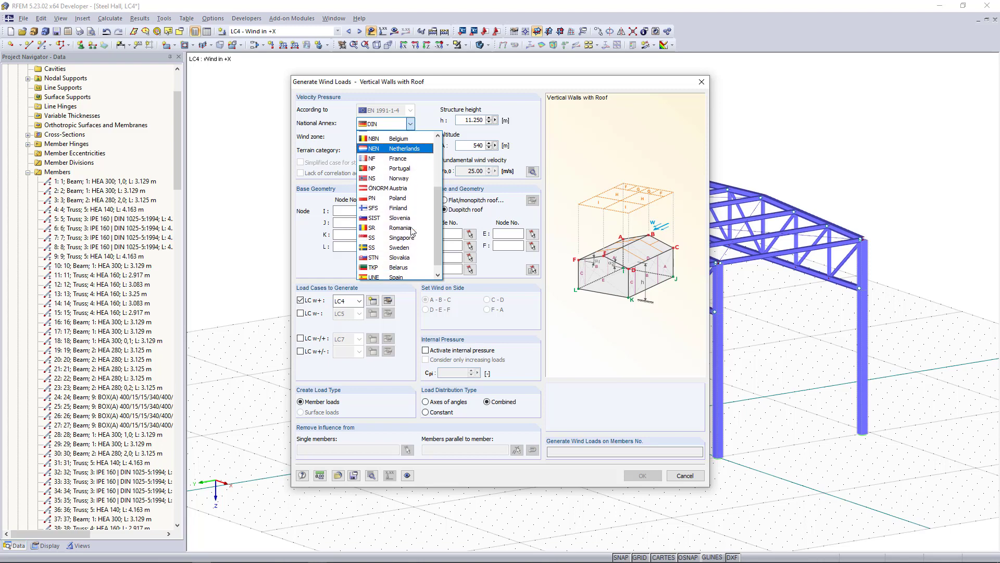
left_click(342, 147)
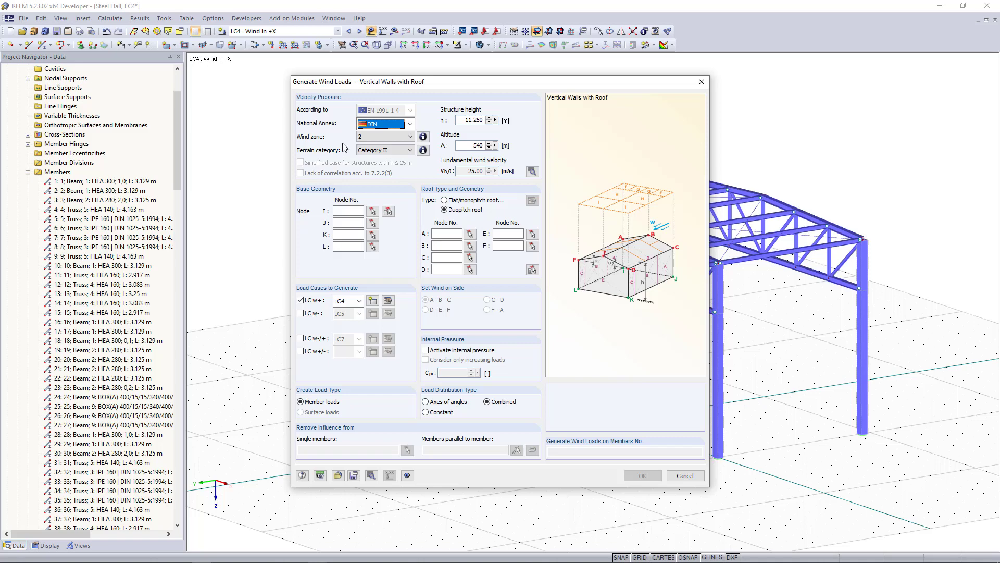
left_click(423, 137)
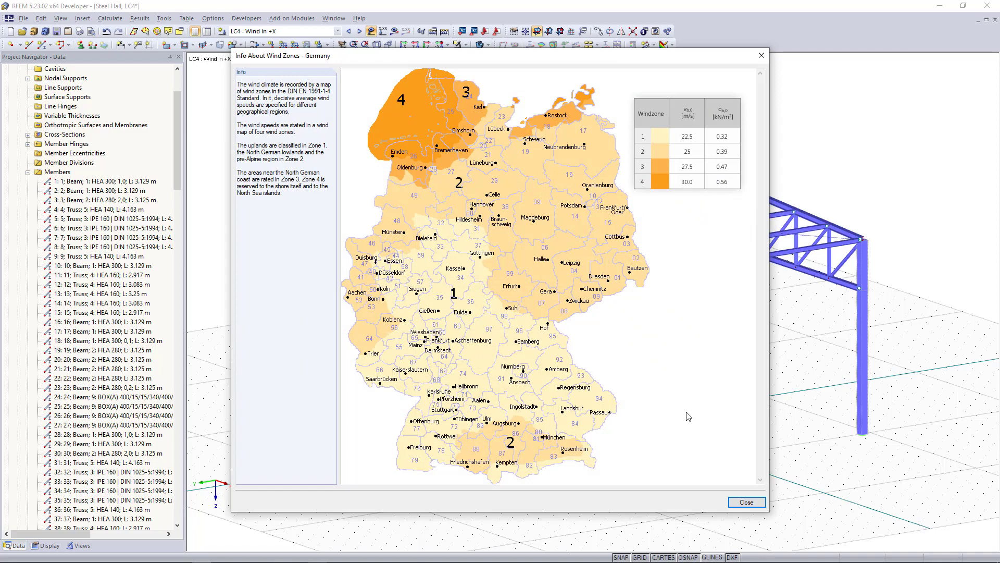
left_click(746, 502)
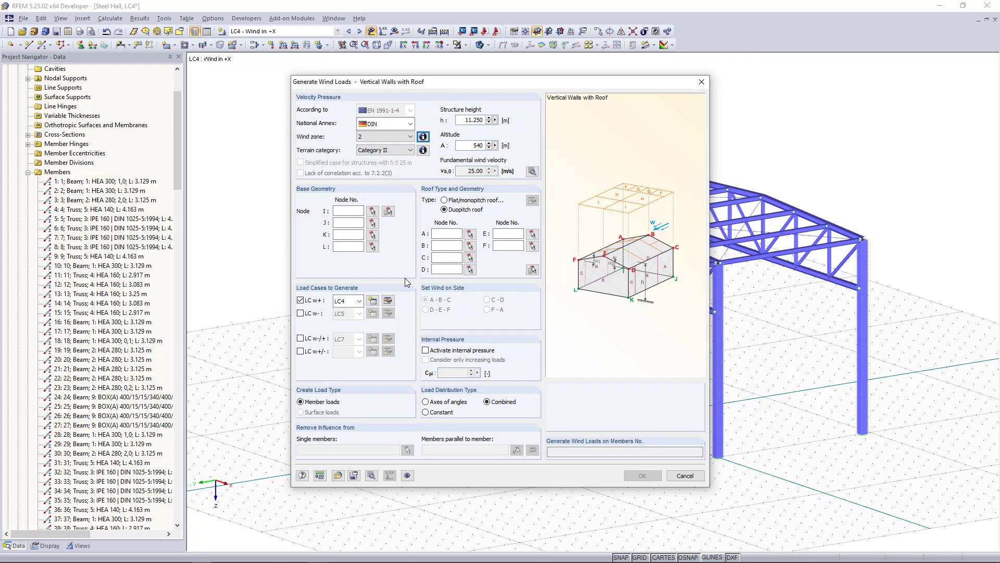
- Define the base geometry by picking the hall's four corner column feet, nodes 105, 101, 102 and 106
left_click(388, 211)
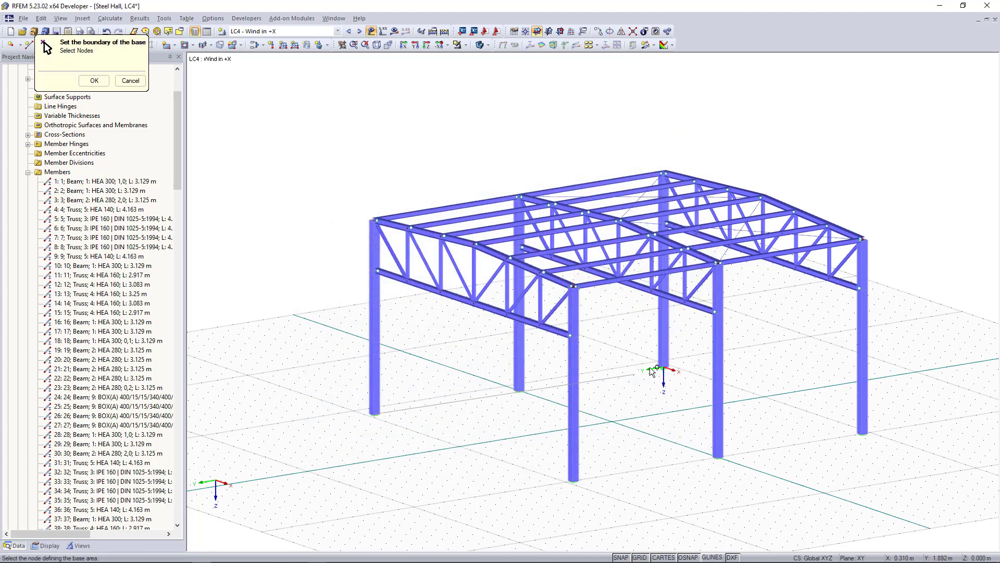
left_click(665, 369)
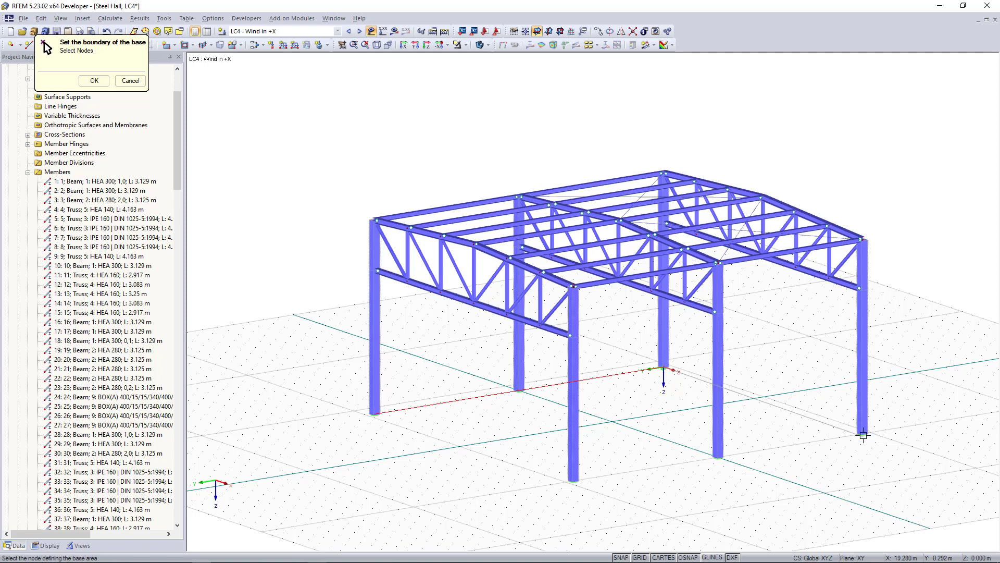
left_click(863, 432)
left_click(574, 479)
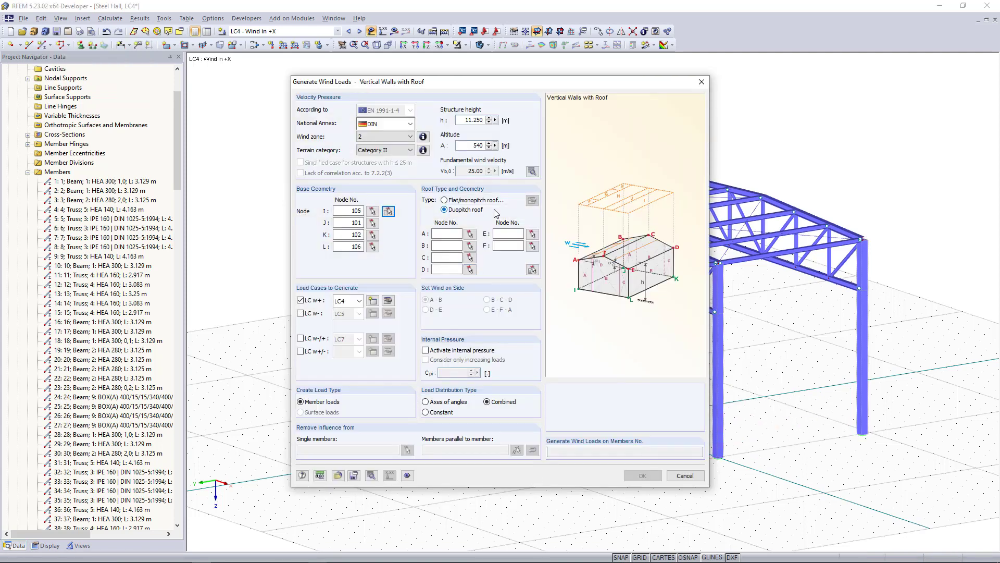
- Define the duopitch roof boundary by picking the eave corners and ridge ends, nodes 33, 1, 2, 3, 35 and 34
left_click(531, 270)
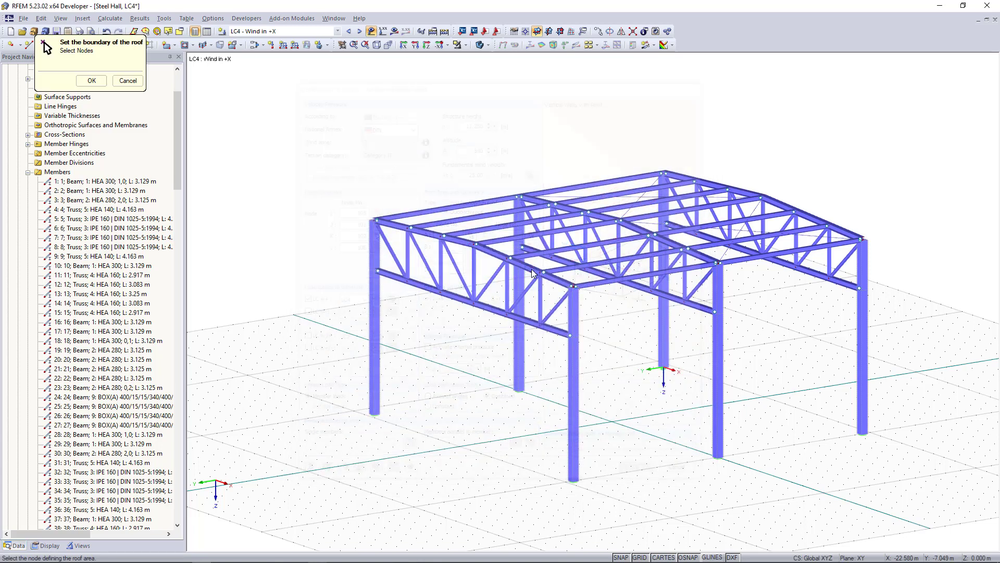
left_click(665, 171)
left_click(761, 197)
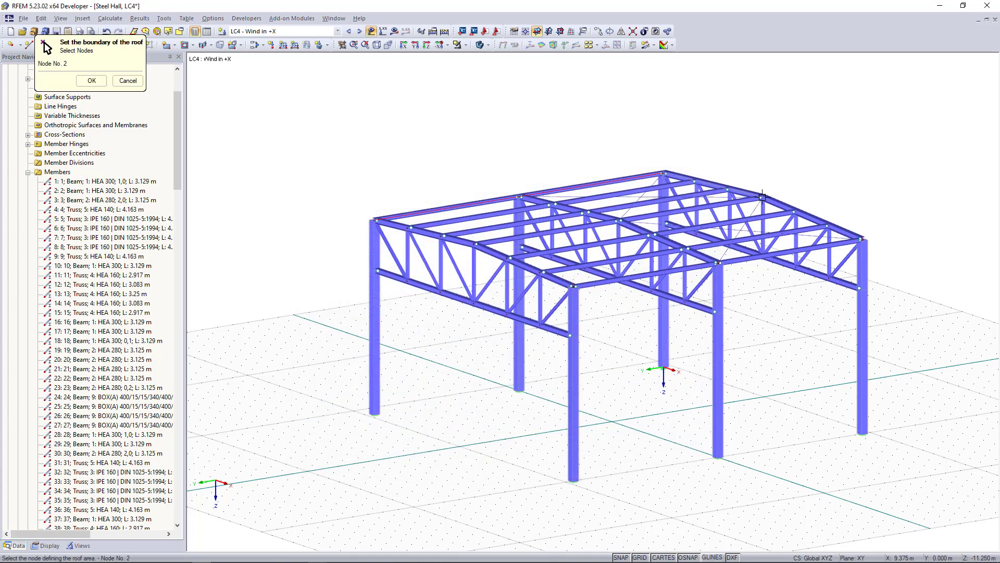
left_click(861, 239)
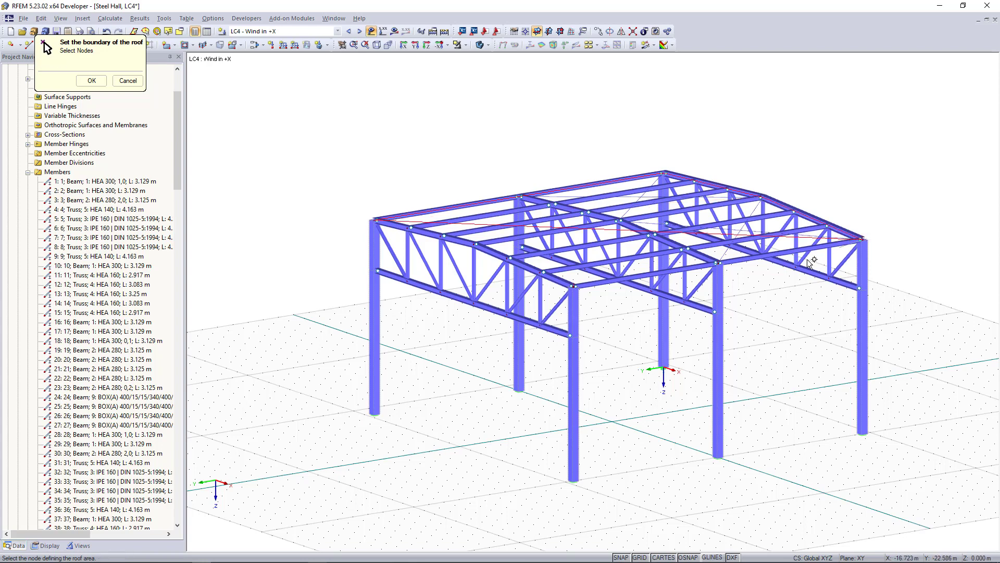
left_click(573, 286)
left_click(476, 245)
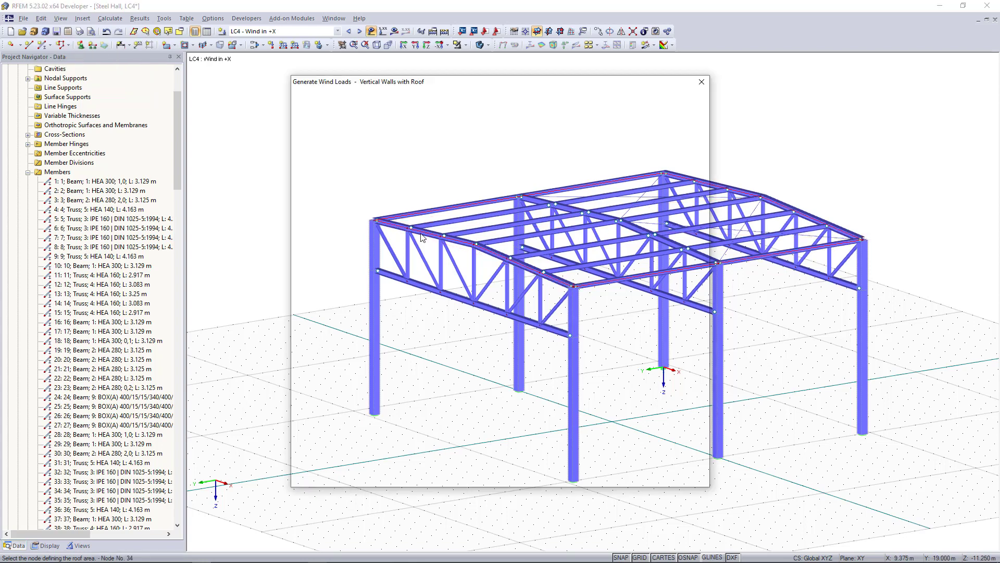
- Try the wind on side D-E and return to side A-B
left_click(500, 302)
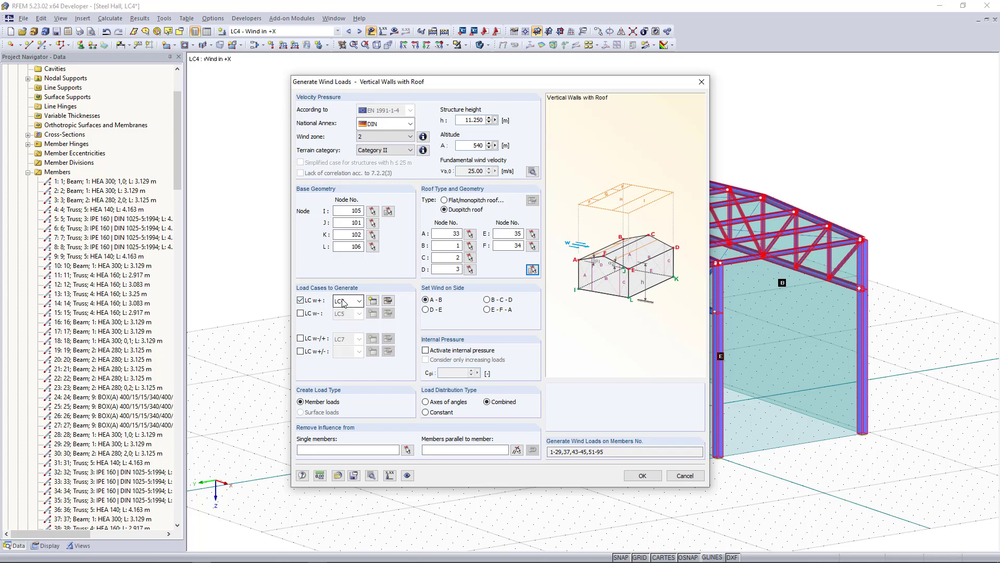
left_click(425, 310)
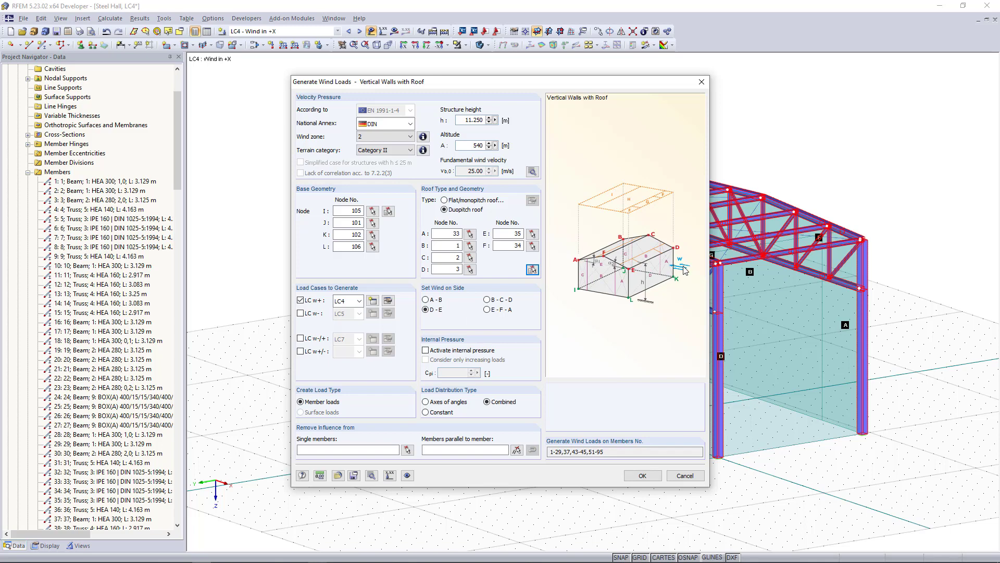
left_click(434, 300)
- Remove the wind load influence from single members by deselecting the vertical posts of the gable truss at the origin
left_click(383, 446)
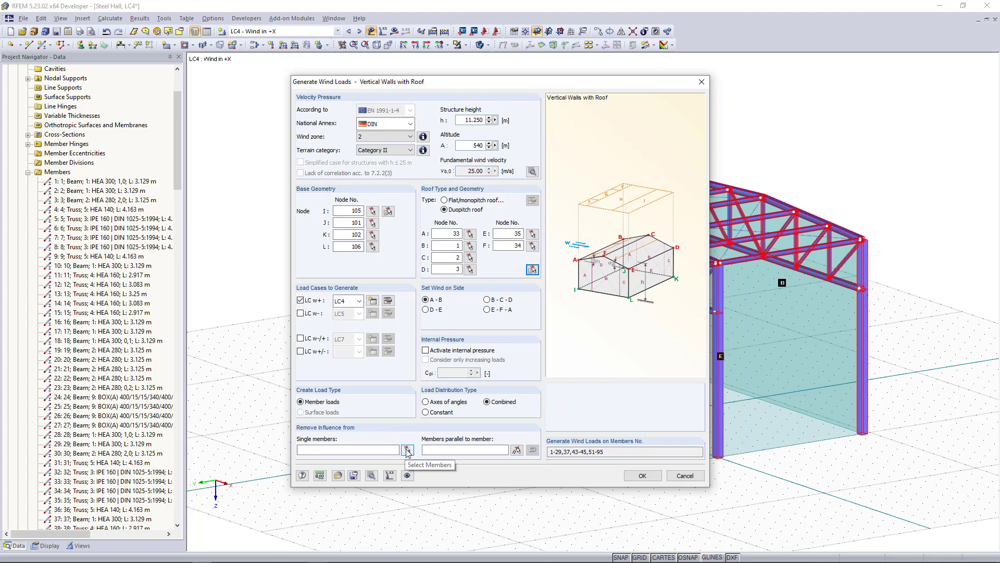
left_click(406, 450)
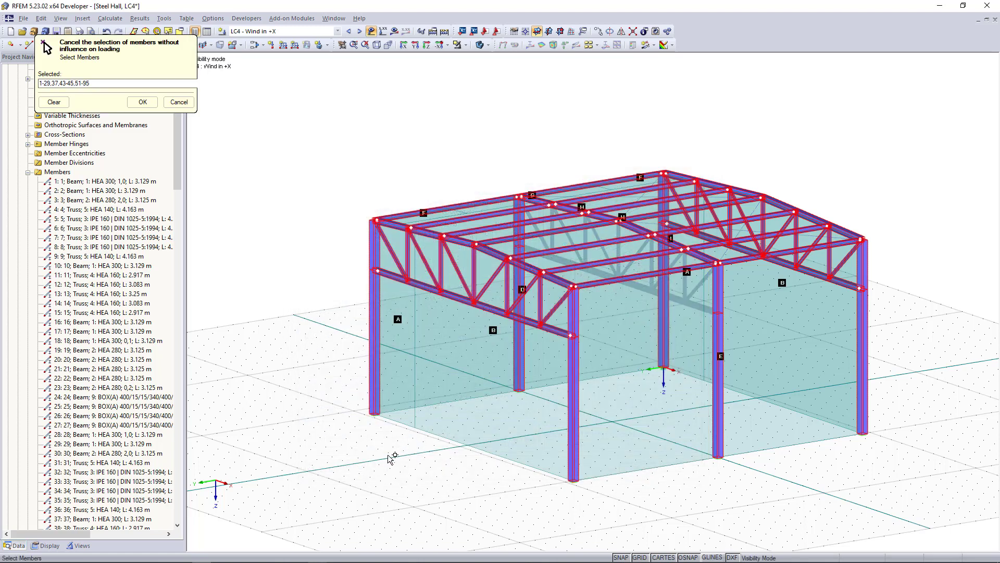
left_click(696, 190)
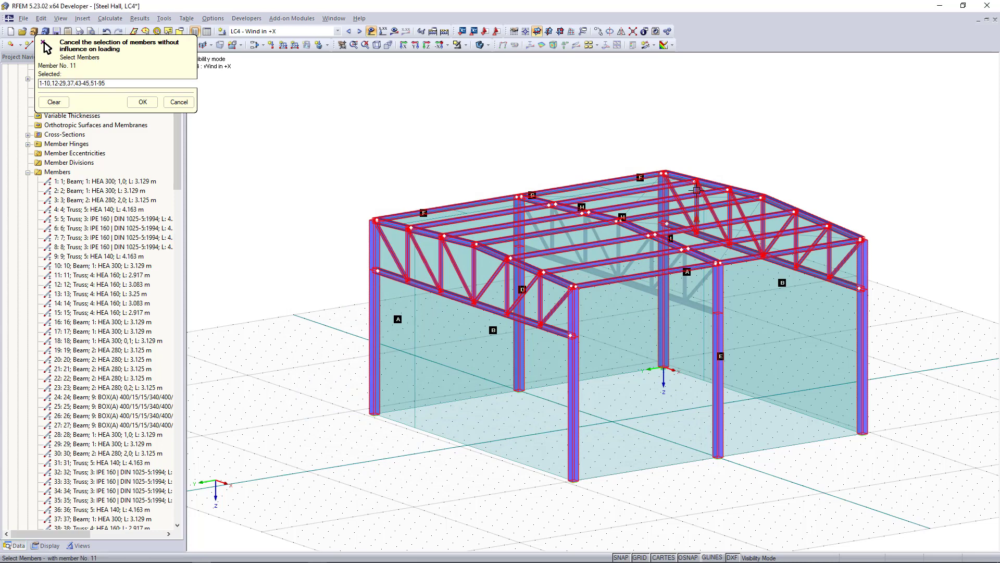
left_click(727, 196)
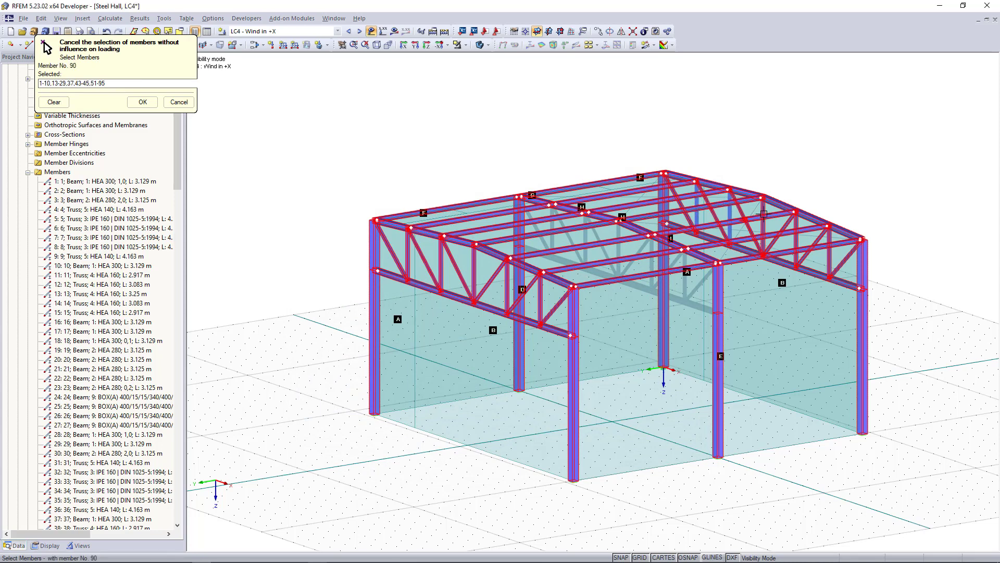
left_click(764, 210)
left_click(796, 223)
left_click(830, 240)
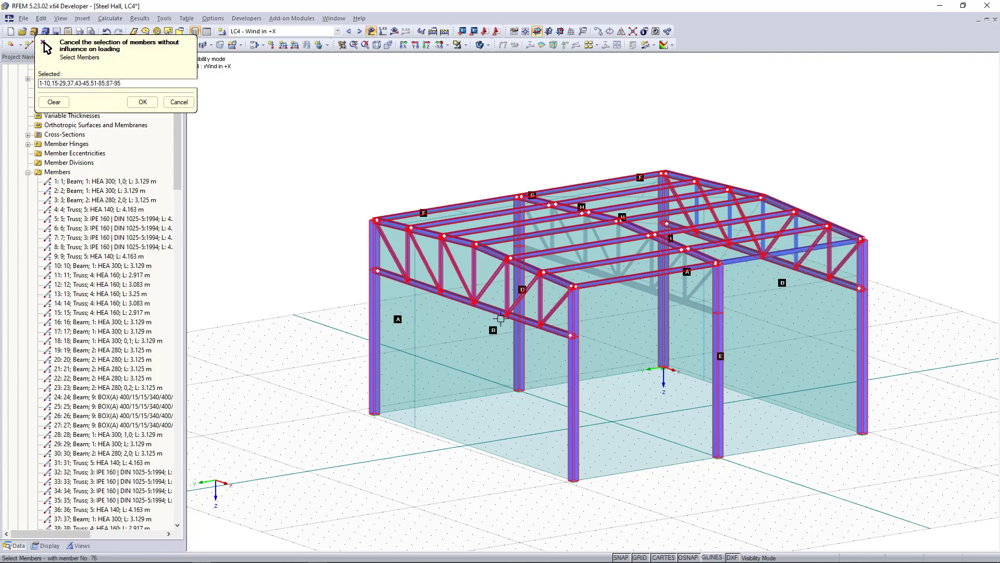
- Deselect the vertical posts of the opposite gable truss as well, excluding single members 11-15, 64-68 and 96-99 from the wind load
left_click(542, 300)
left_click(507, 287)
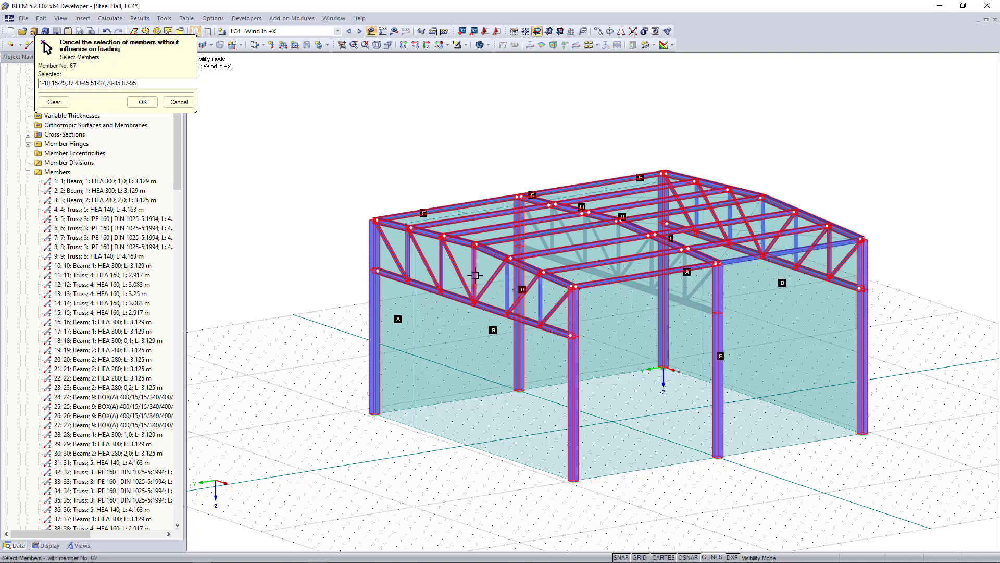
left_click(474, 271)
left_click(440, 265)
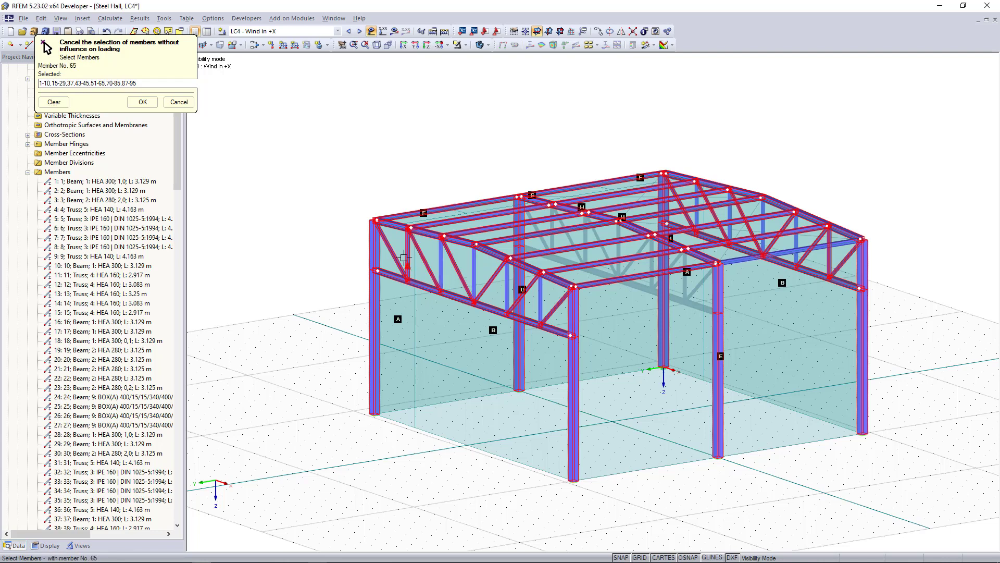
left_click(408, 266)
left_click(142, 102)
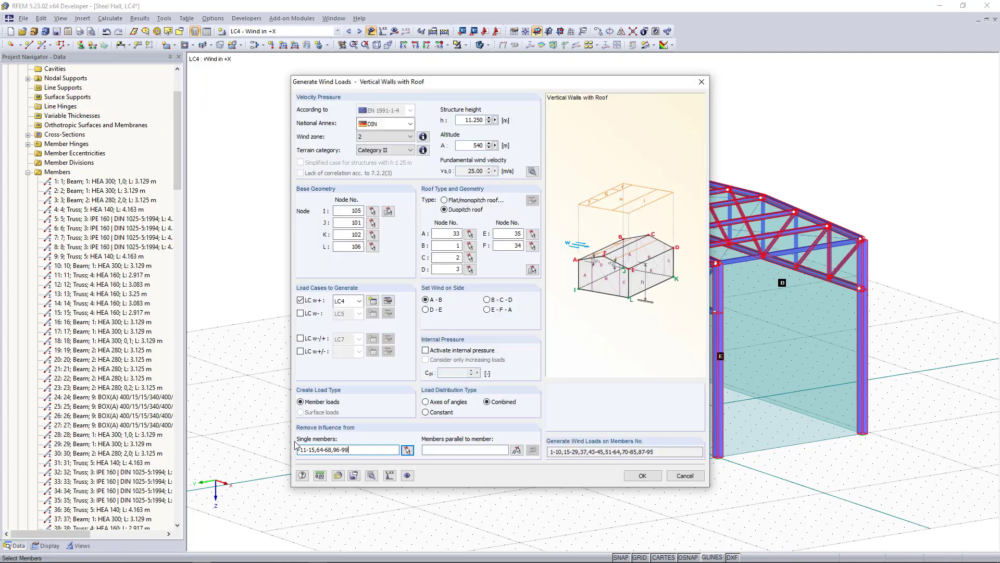
- Exclude the gable truss diagonals from the wind load with the parallel member selection
left_click(458, 449)
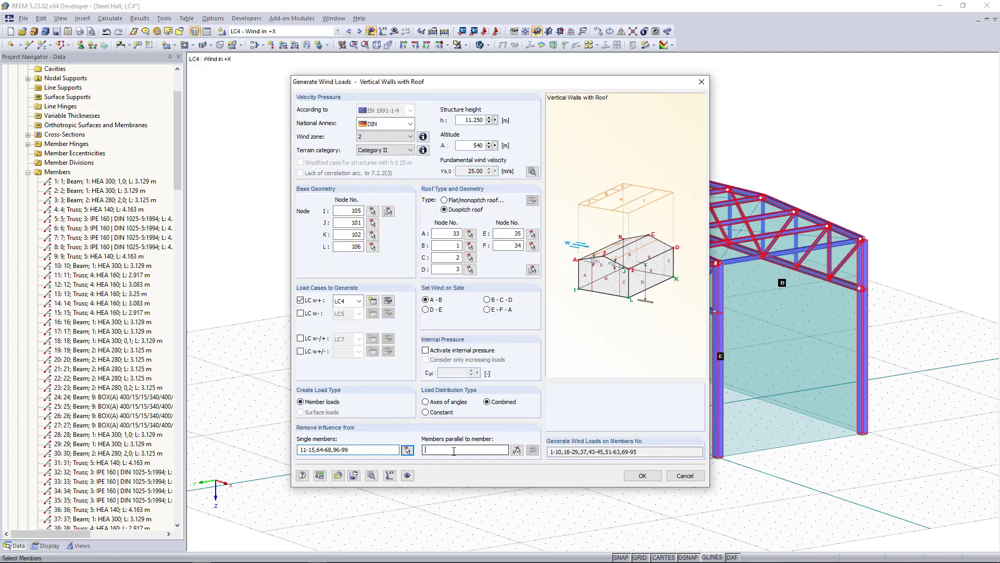
left_click(517, 449)
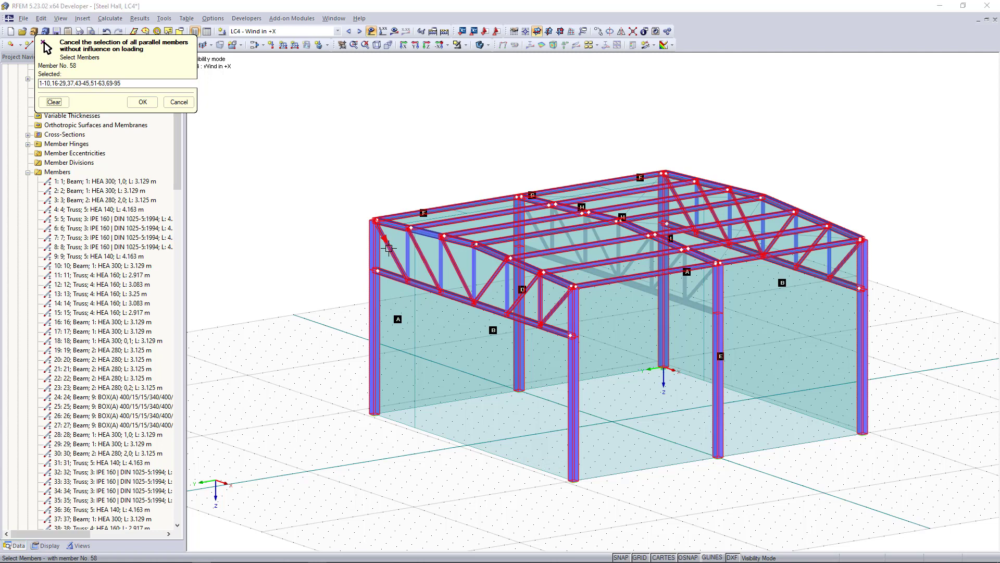
left_click(389, 248)
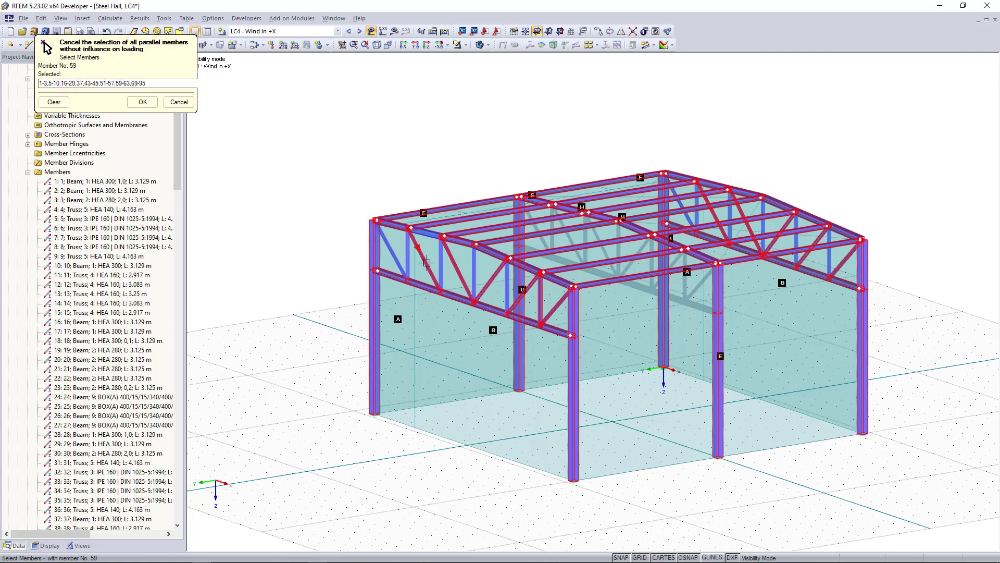
left_click(458, 272)
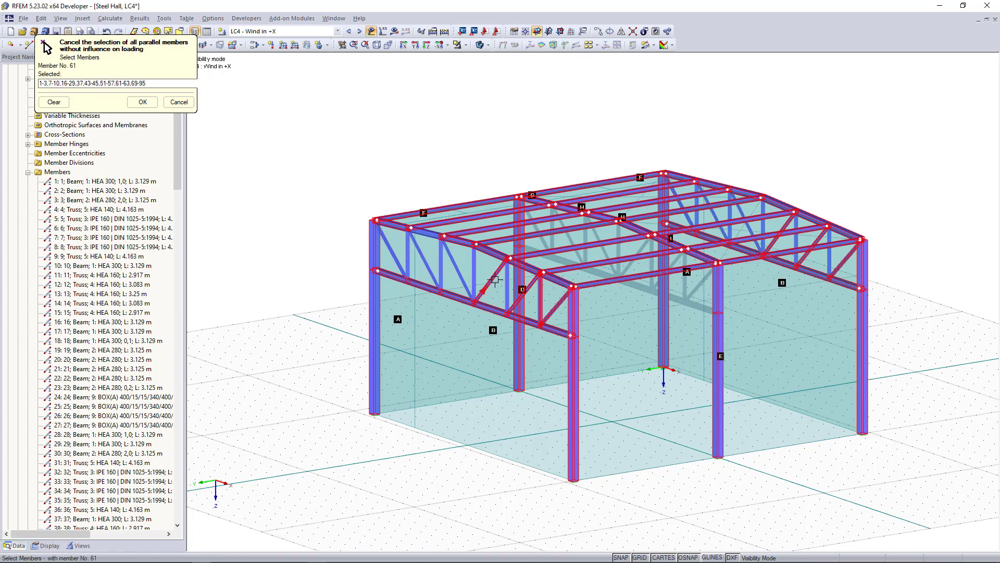
left_click(527, 291)
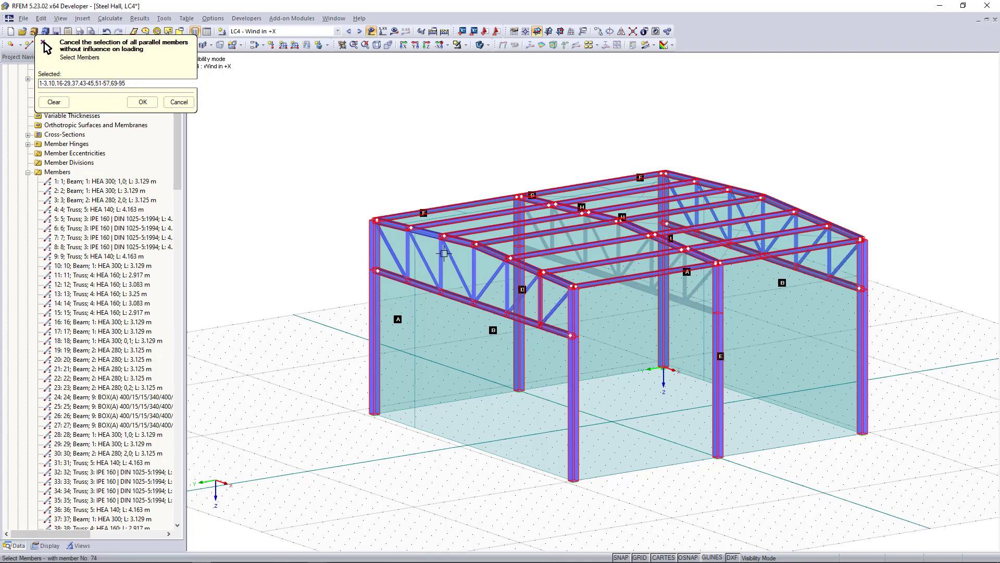
- Exclude the sloping top chords on both roof sides and the bottom chords of the trusses from the wind load with the parallel member selection
left_click(457, 241)
left_click(519, 262)
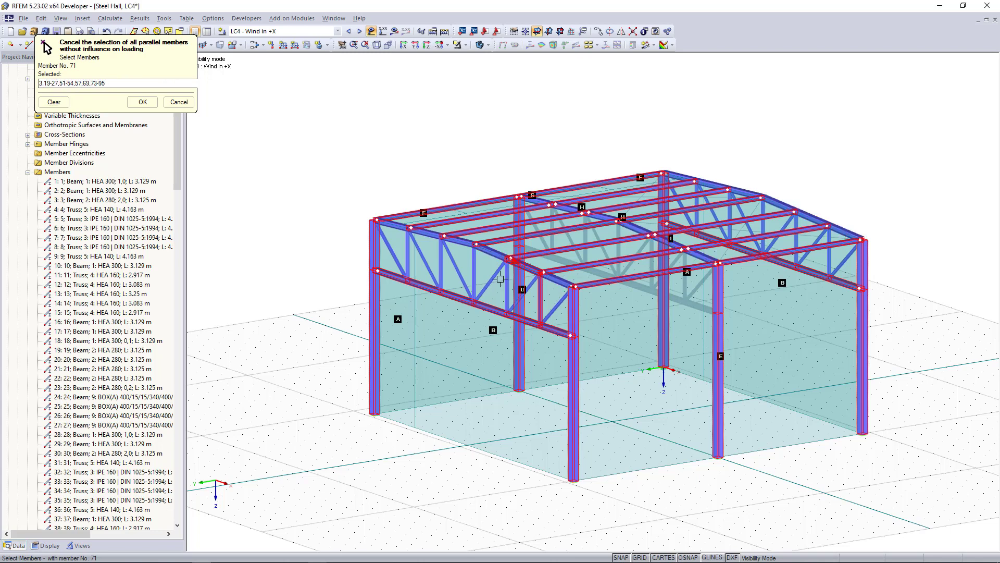
left_click(461, 298)
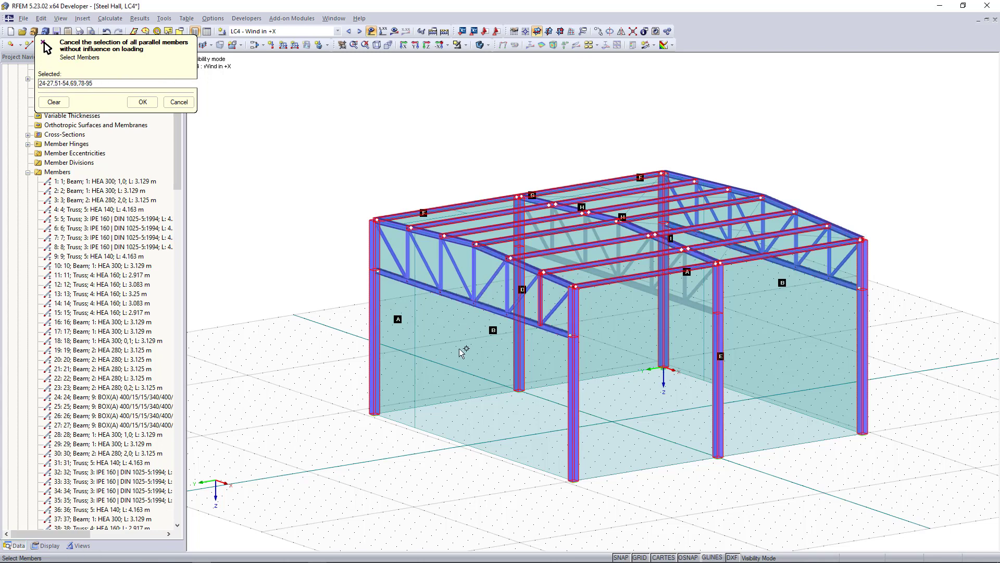
left_click(143, 102)
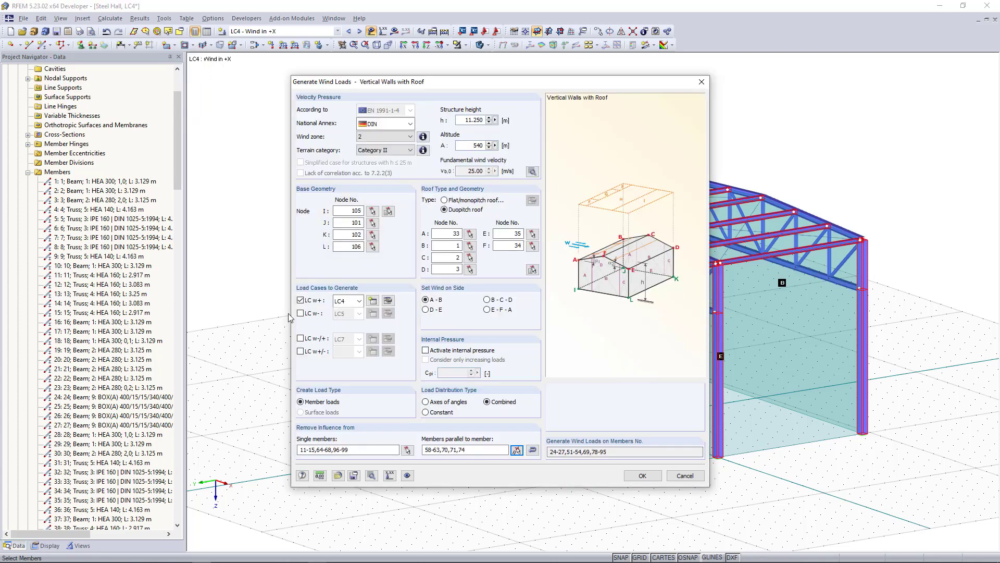
- Generate the LC4 wind loads for wind on side A-B and accept the generation info with its external pressures and total loads
left_click(637, 477)
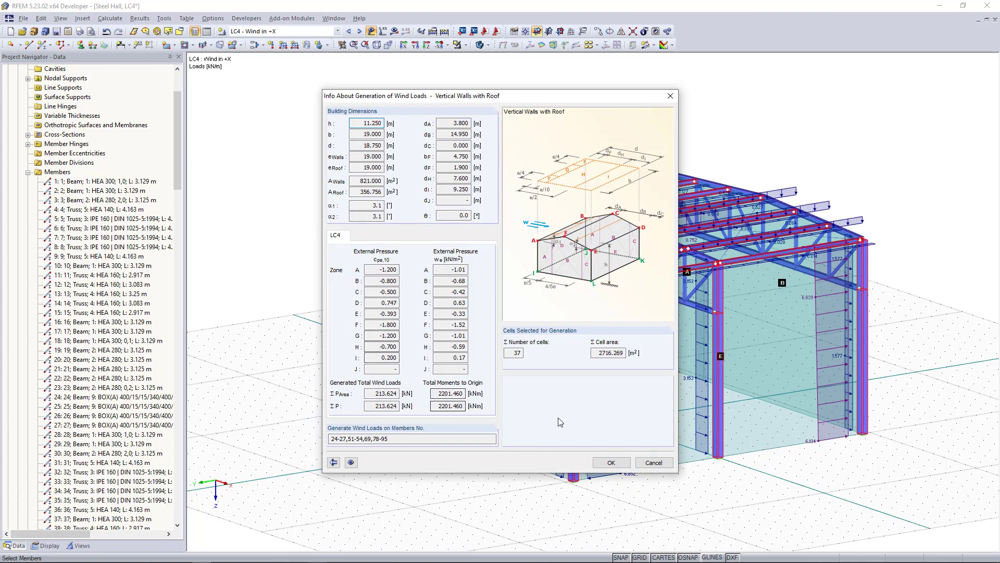
left_click(613, 463)
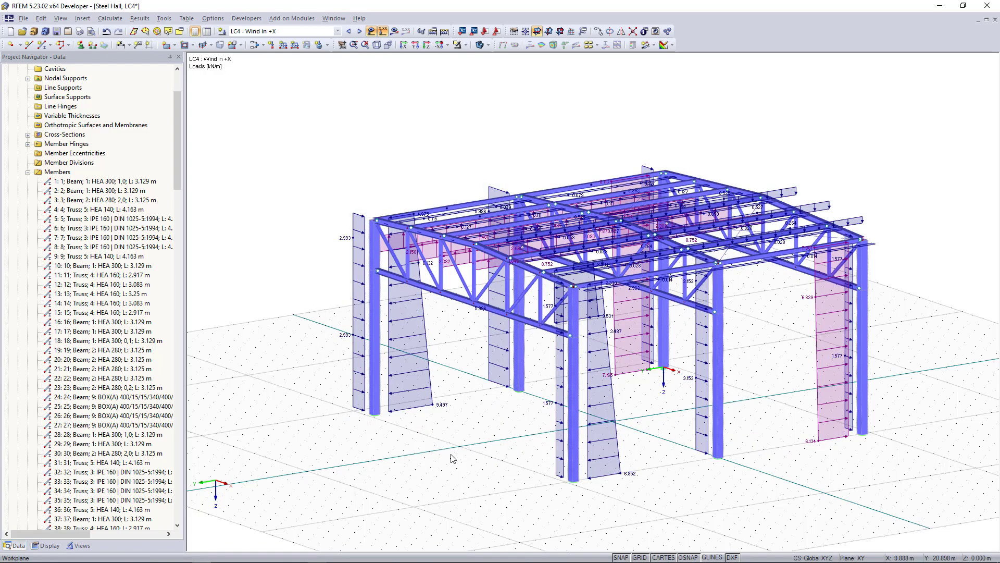
- Display the generated wind load as area loads on the walls and roof, and return to displaying the member loads separately
right_click(408, 358)
left_click(436, 388)
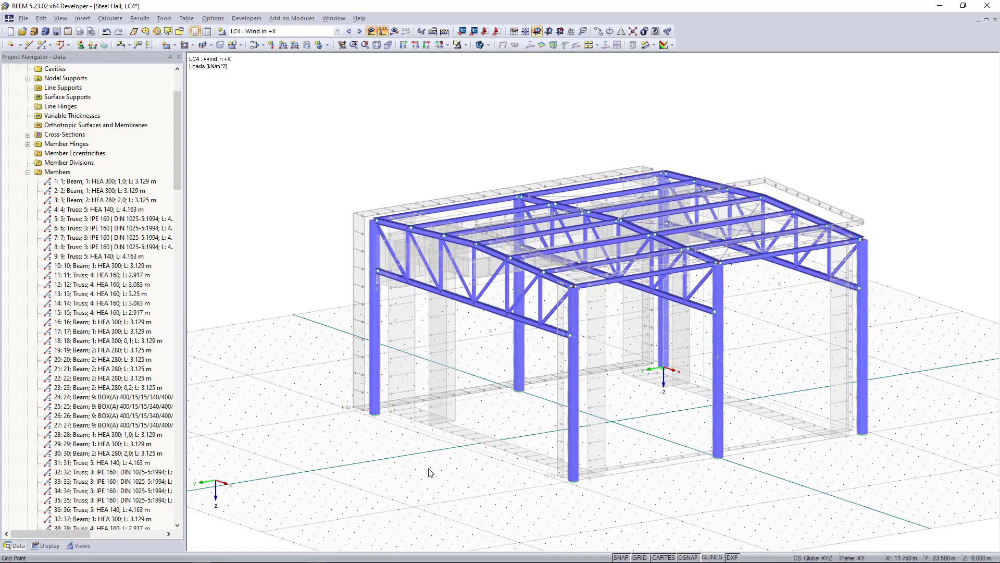
right_click(357, 333)
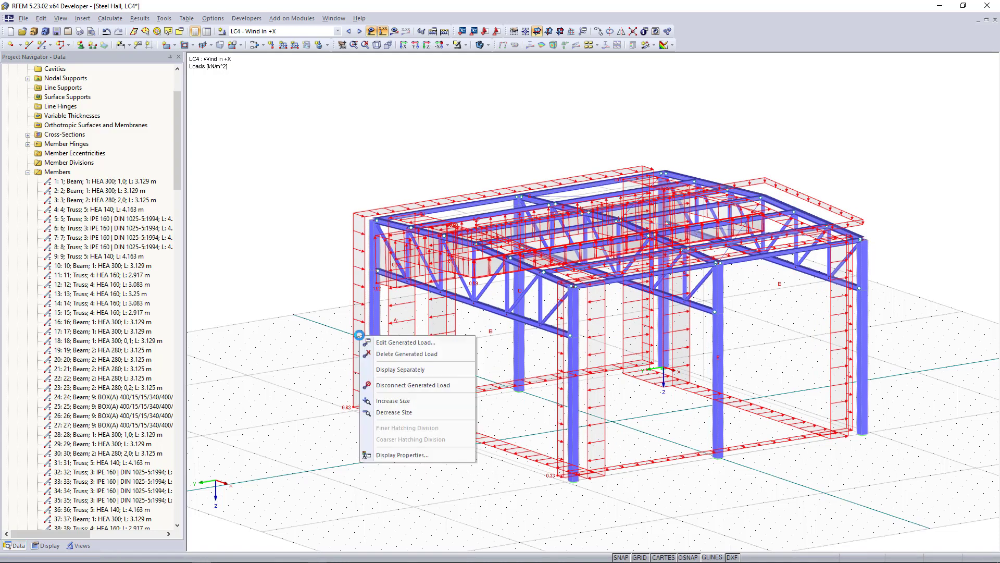
left_click(386, 356)
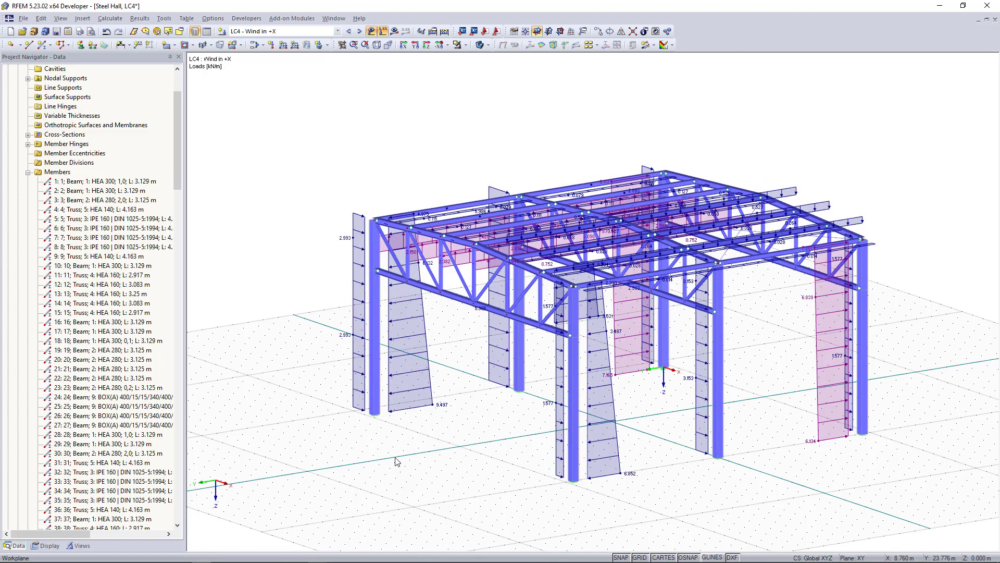